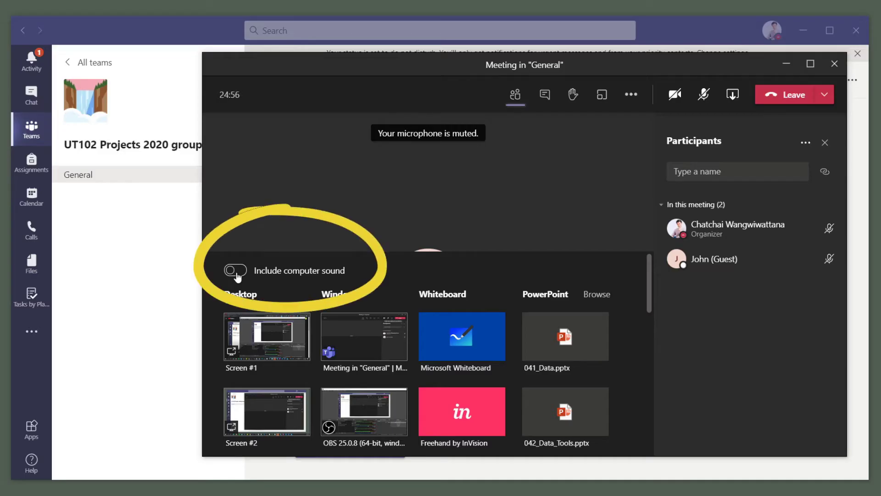
Share Screen #2 in the meeting with computer sound included
click(237, 275)
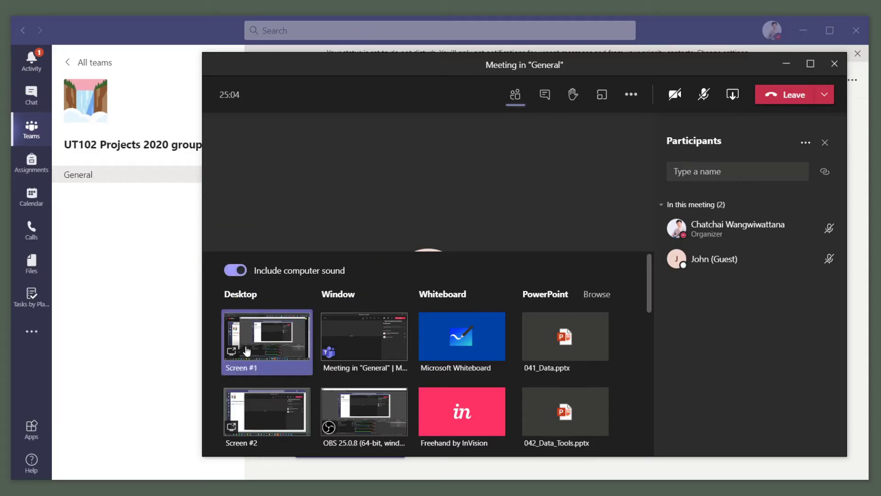
click(268, 426)
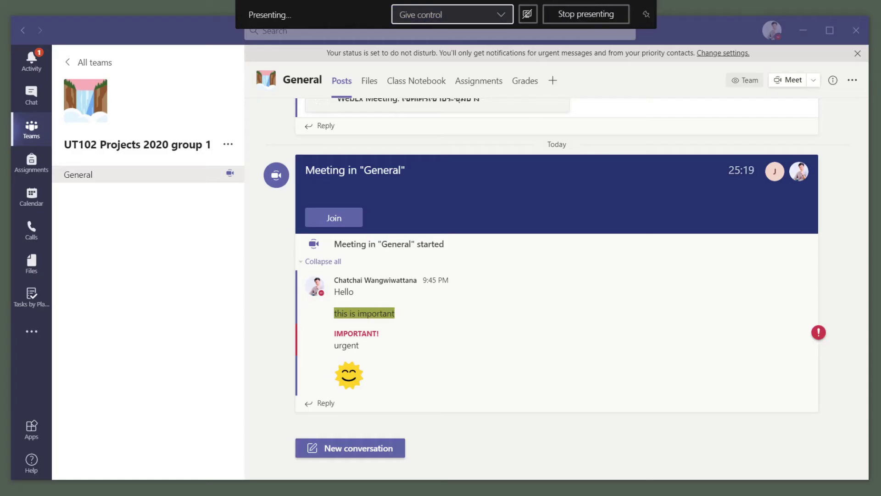
Switch to the browser's YouTube video, enlarge the player to theater mode, and play a few seconds before pausing it
key(alt+Tab)
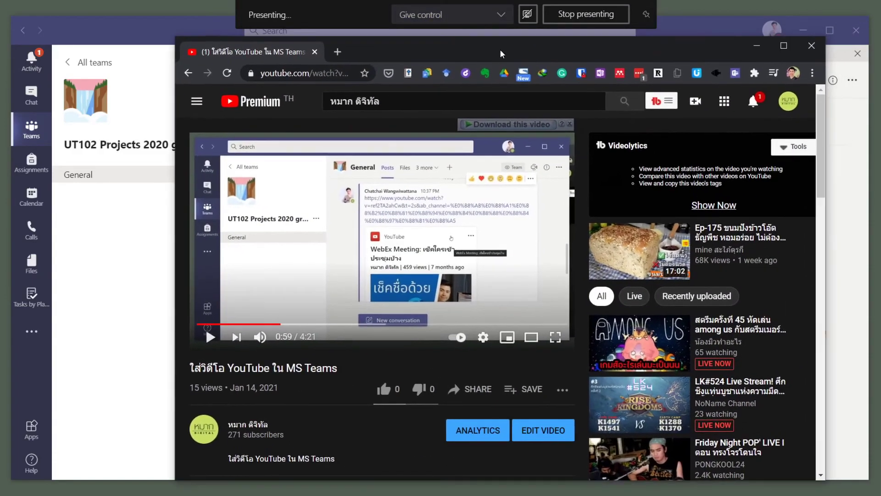
click(532, 338)
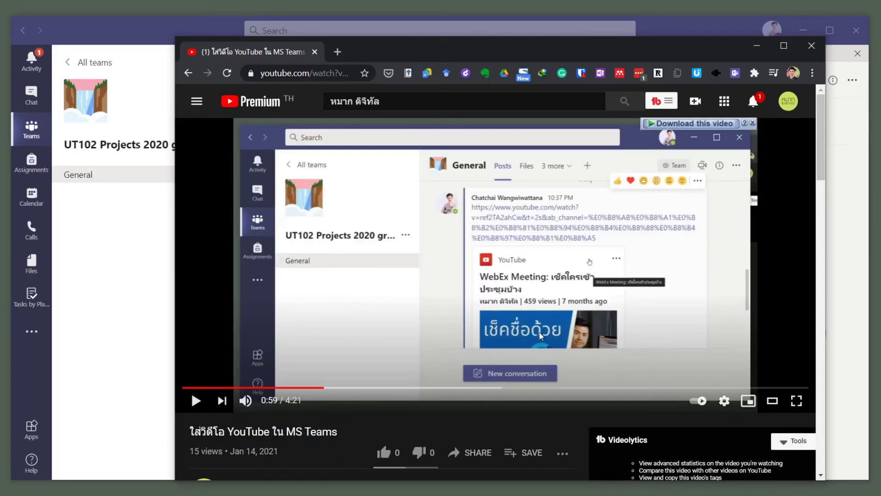
click(195, 403)
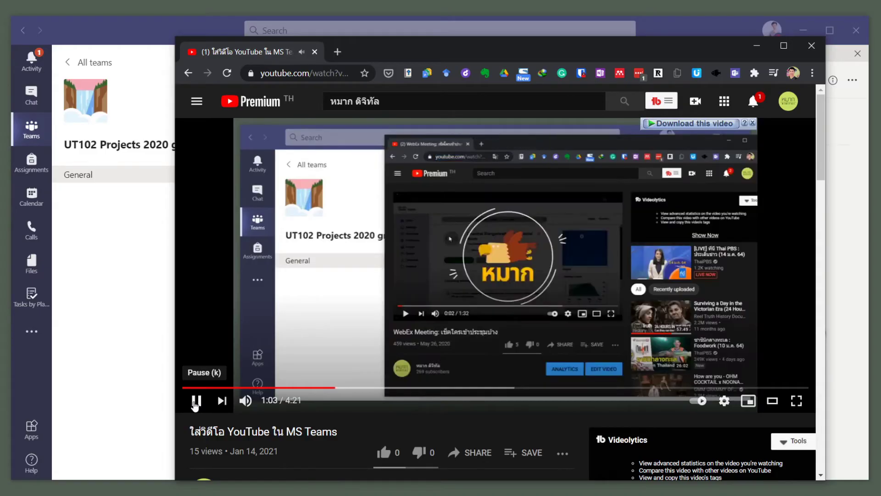
click(196, 402)
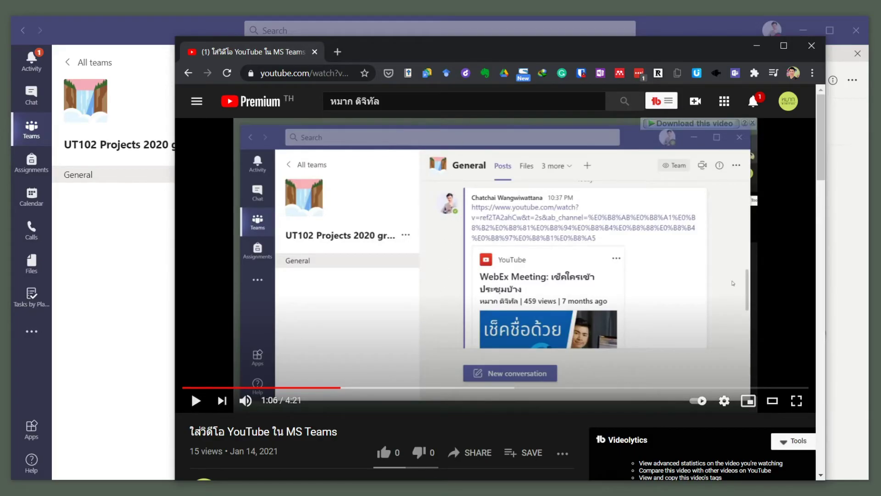
Stop presenting the screen and reposition the meeting window slightly
mouse_move(478, 4)
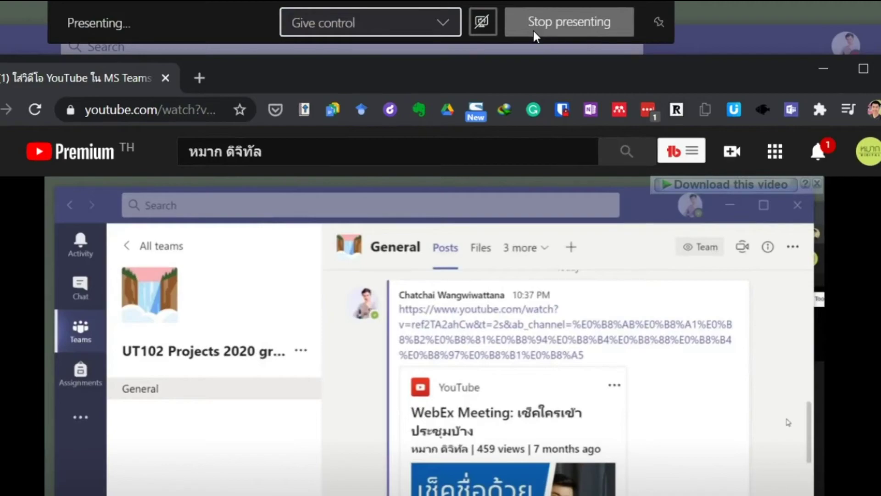
click(532, 29)
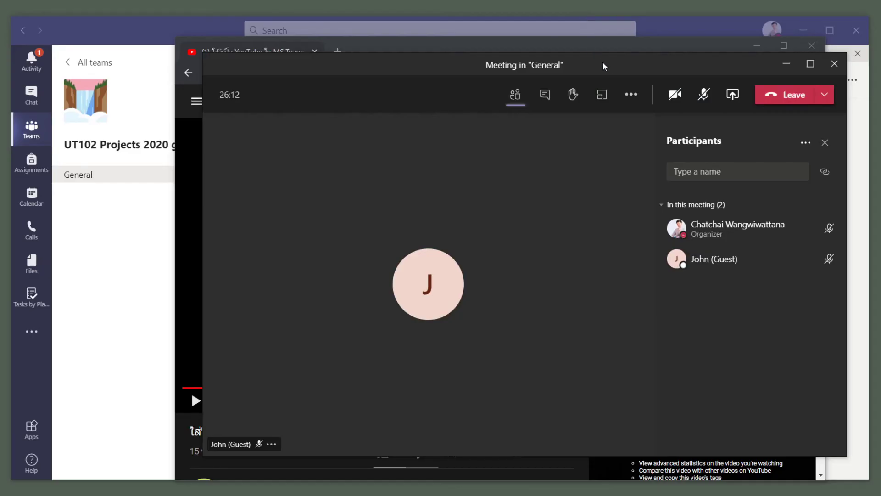
drag(611, 65, 582, 56)
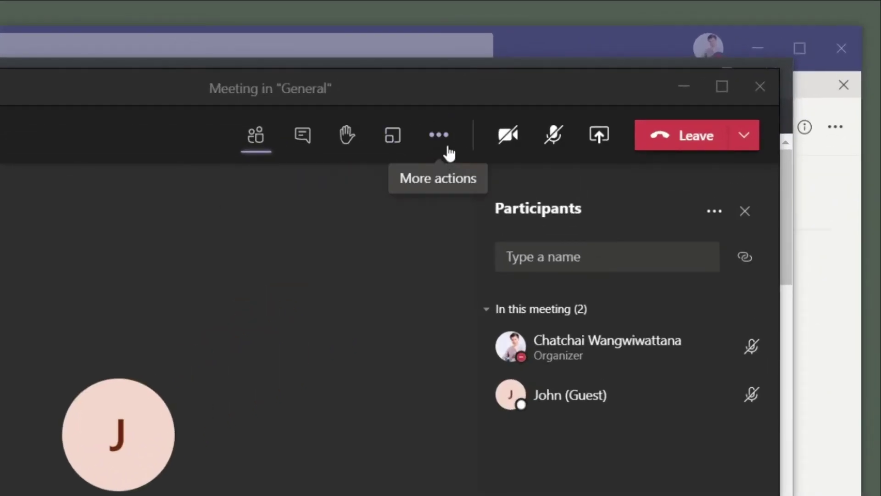
Start recording the meeting and dismiss the recording notice
click(448, 148)
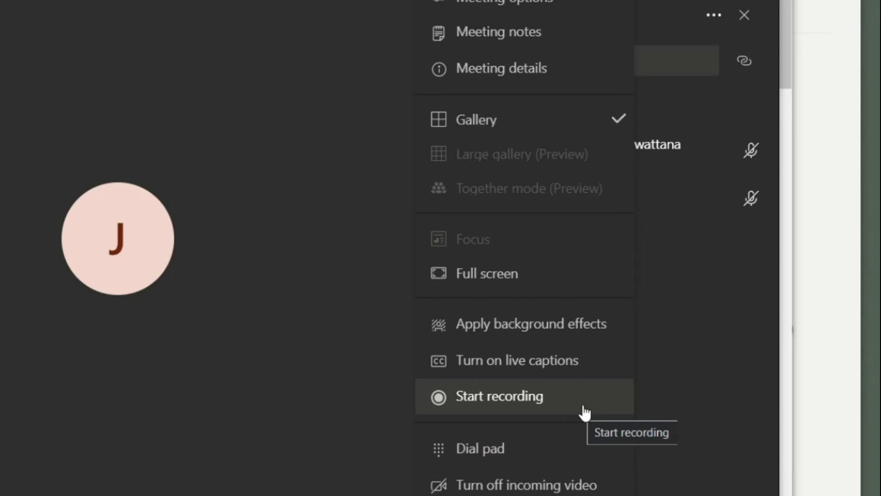
click(583, 406)
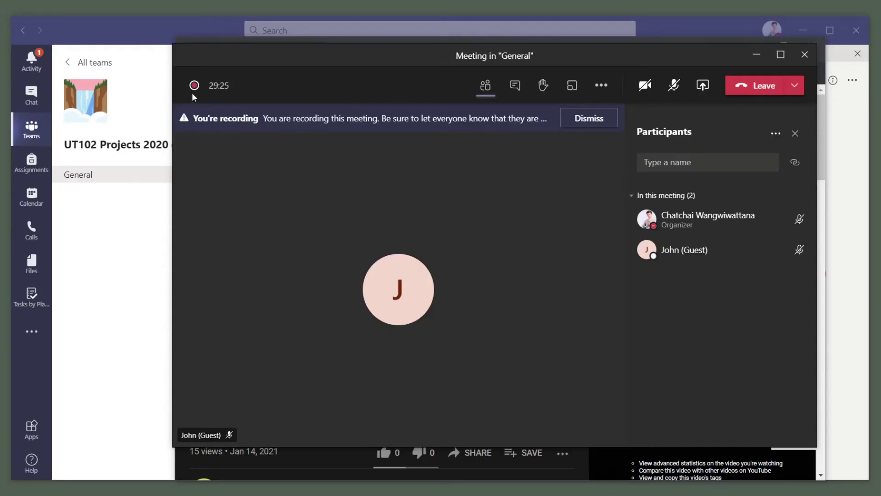
mouse_move(194, 89)
click(576, 119)
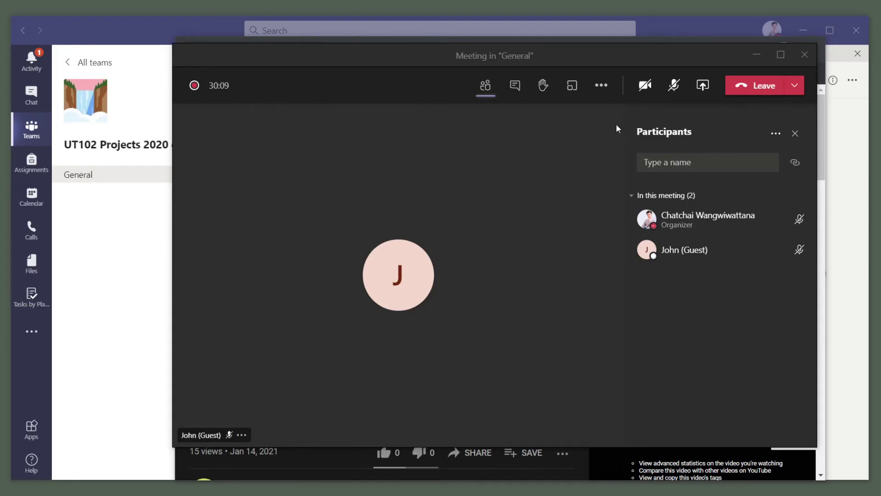
Stop the meeting recording and open the meeting chat to view the saved recording
click(602, 86)
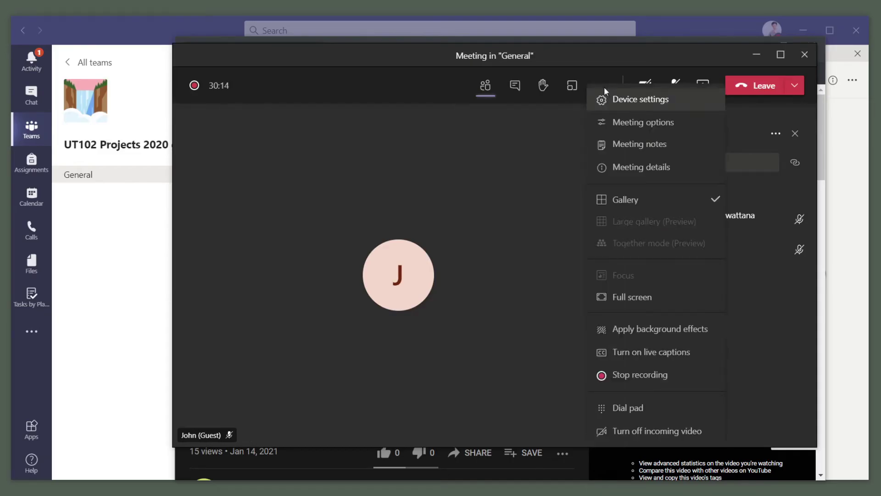
click(643, 383)
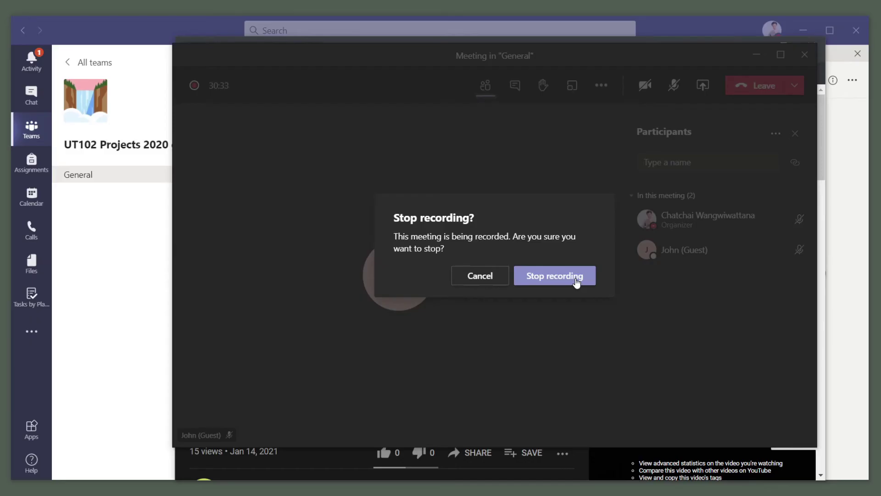
click(552, 281)
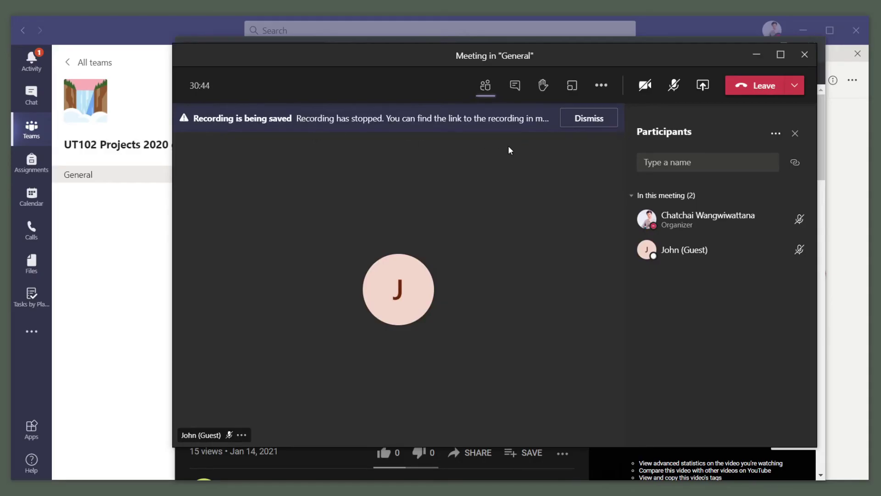
click(517, 91)
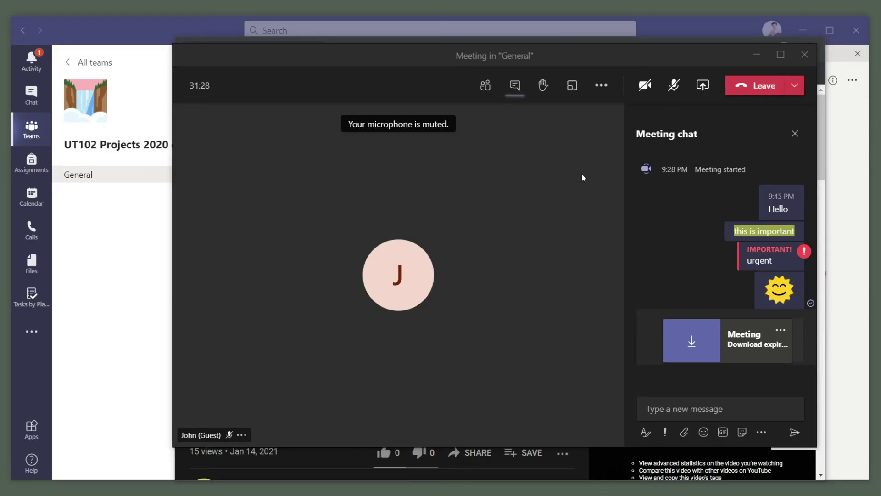
Download the attendance list from the meeting's participants and open it in Excel
click(485, 92)
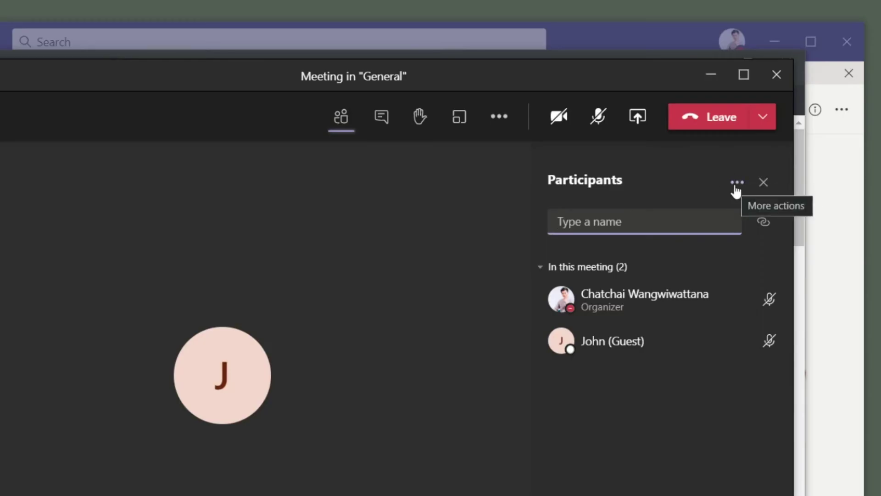
click(736, 183)
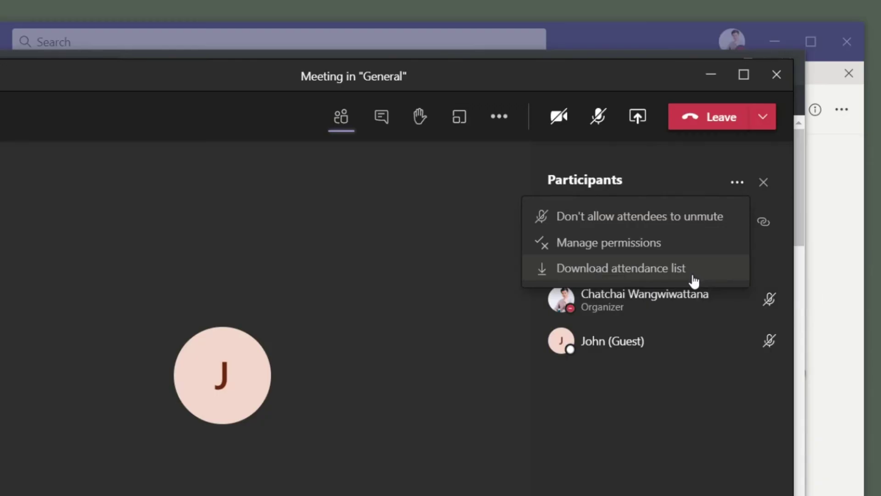
click(694, 276)
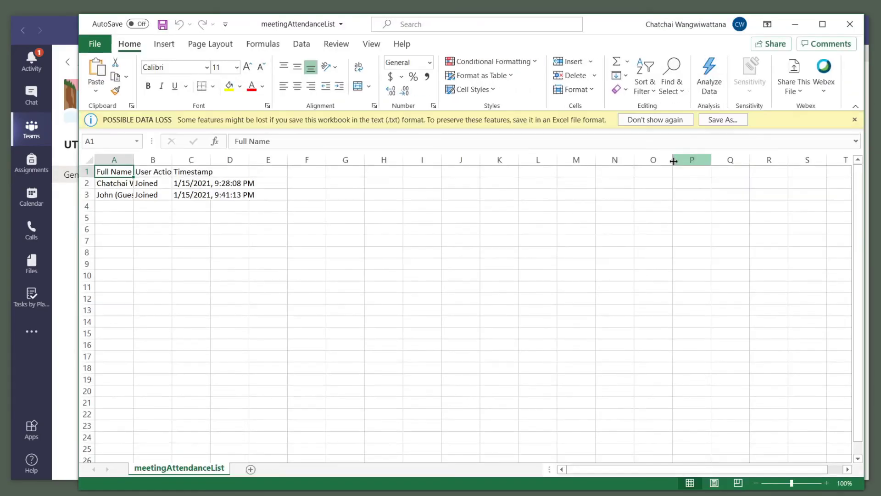
Examine the names, user actions and timestamps in the attendance list with the Full Name column fitted to its contents, and close the workbook
double_click(134, 163)
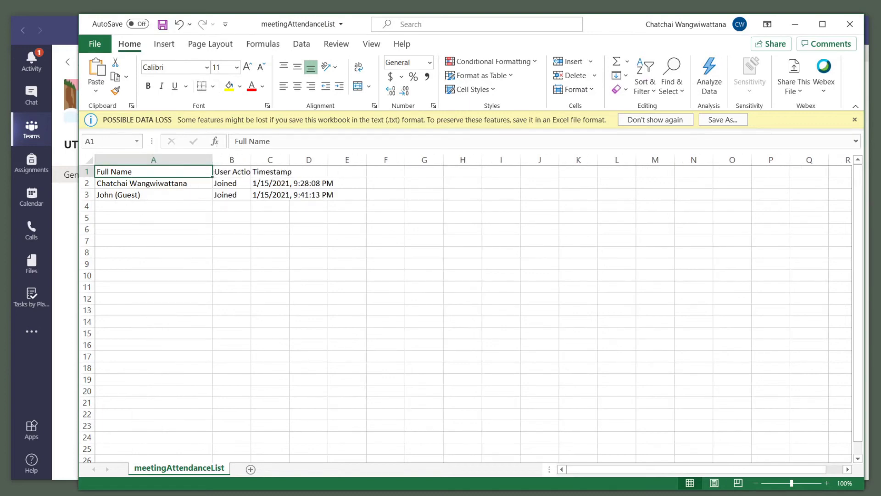
scroll(507, 351, up, 7)
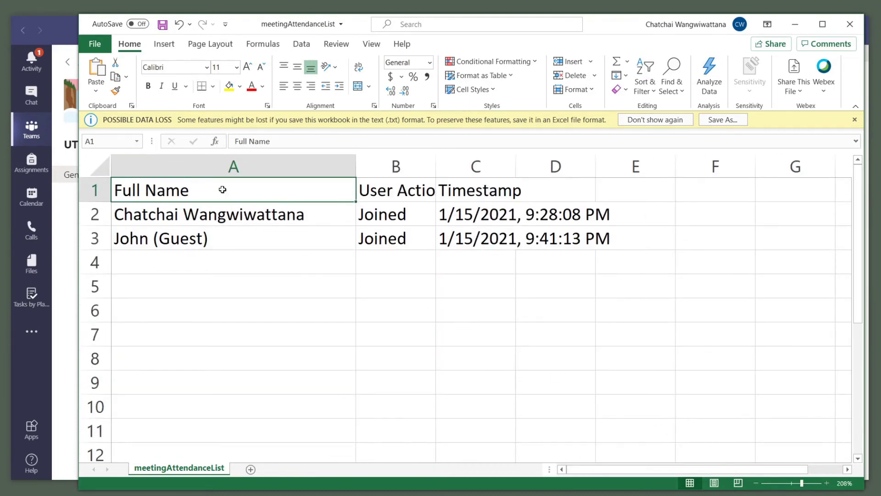
click(163, 214)
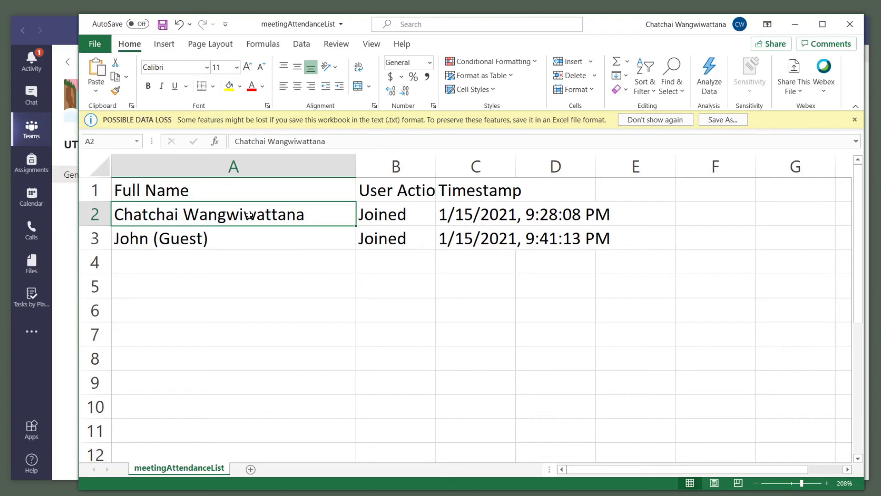
click(381, 220)
click(473, 216)
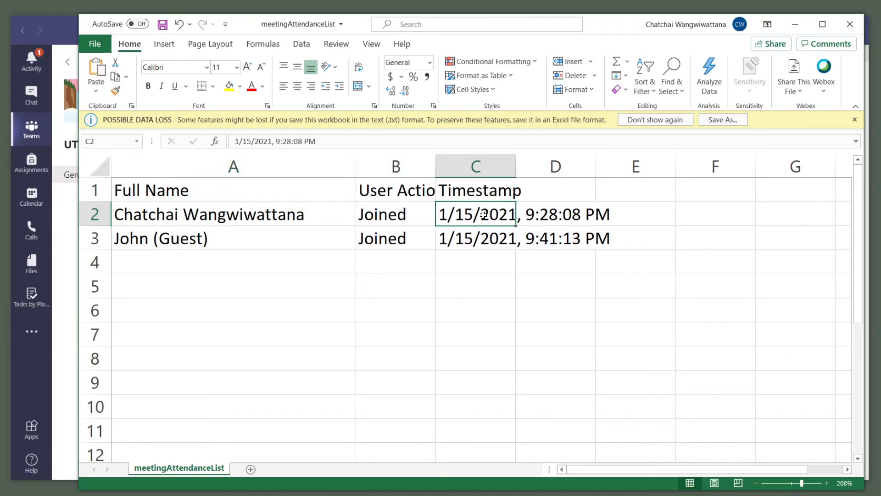
click(543, 213)
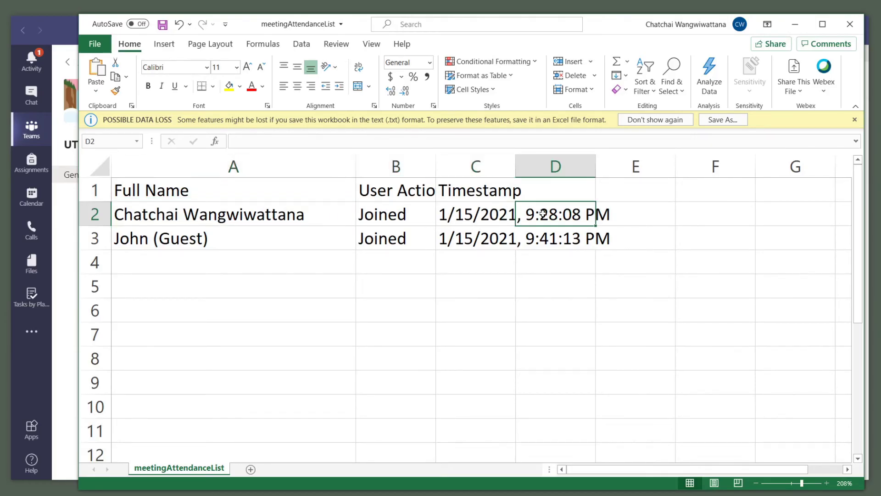
drag(387, 208, 379, 356)
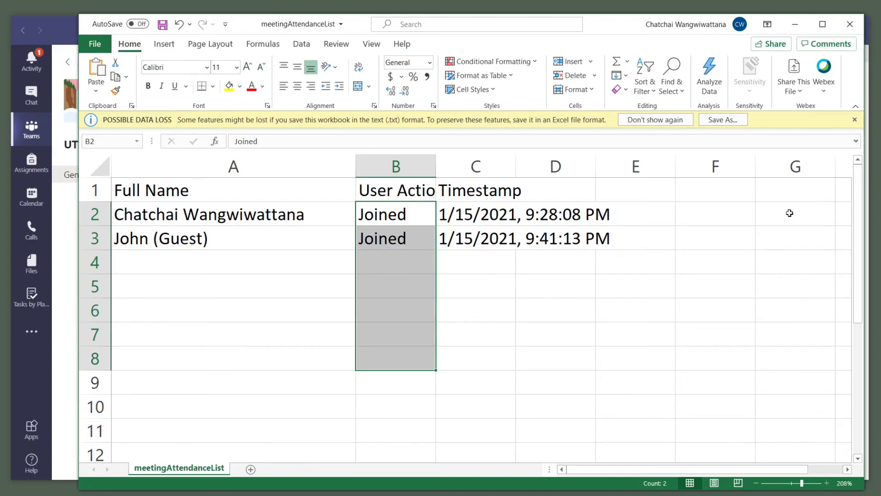
click(850, 23)
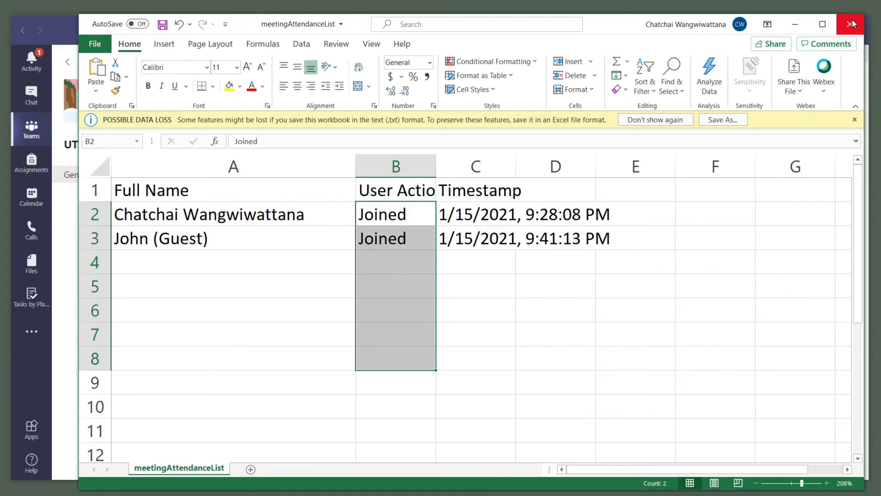
click(444, 269)
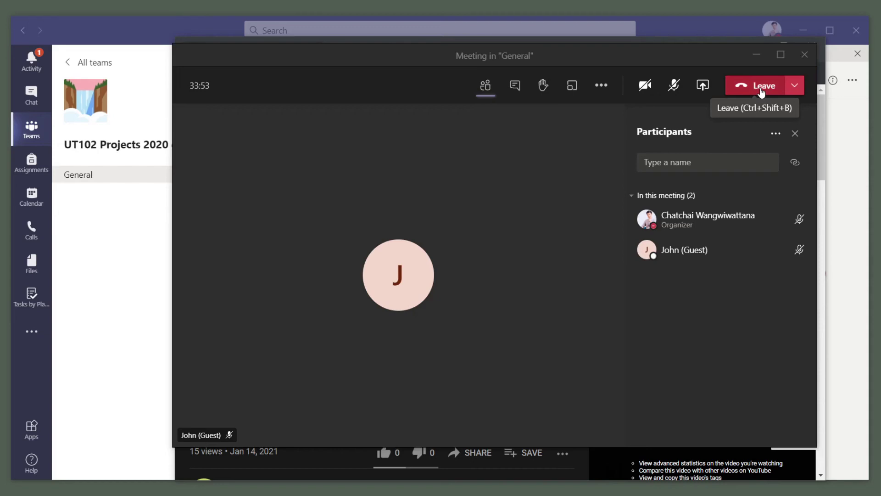
End the "General" channel meeting for all participants
click(795, 90)
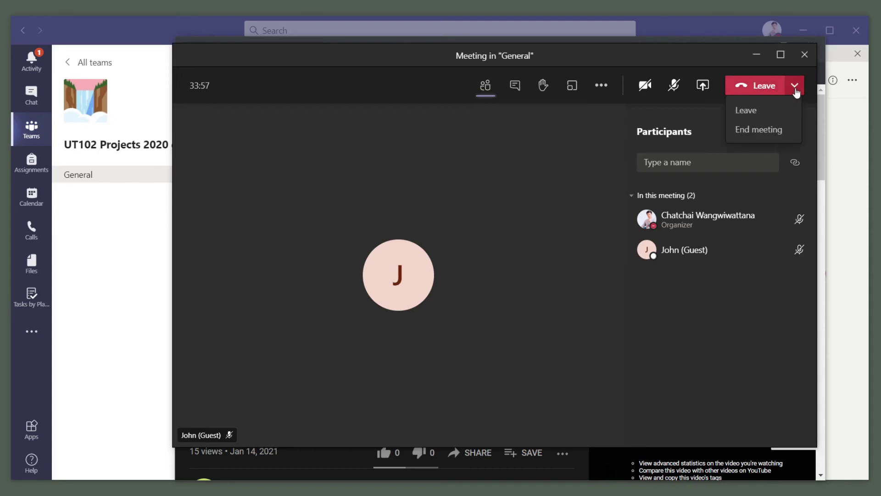
click(792, 132)
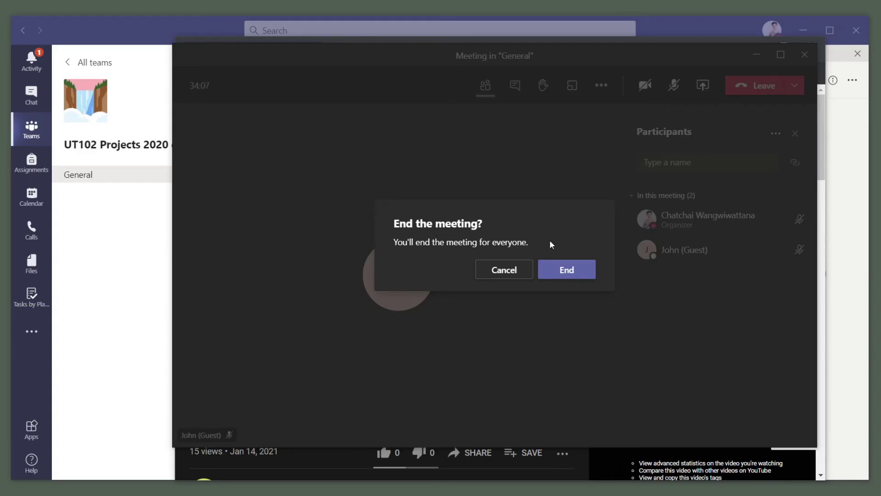
click(569, 280)
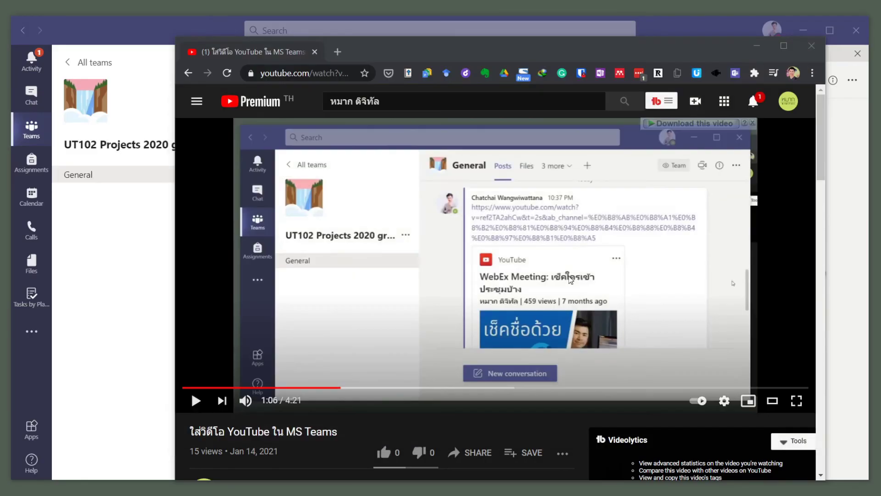
Close the YouTube browser window and rate the call quality four stars in the General channel post
click(811, 46)
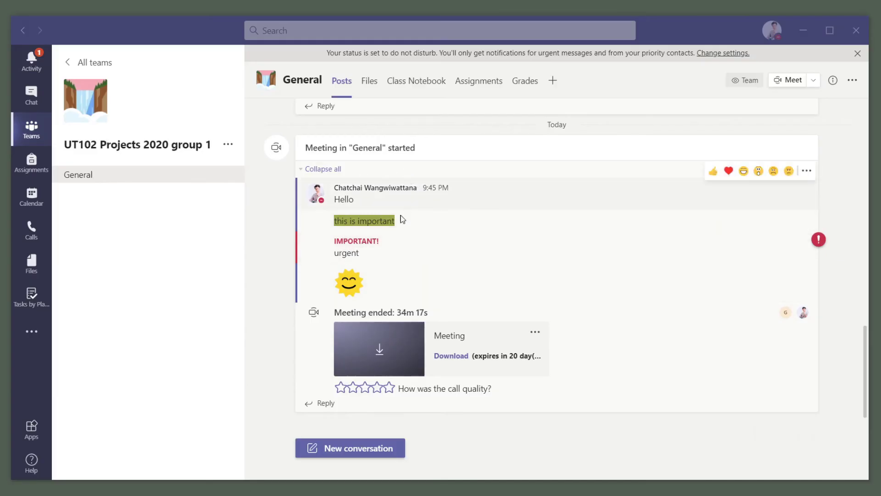
click(377, 387)
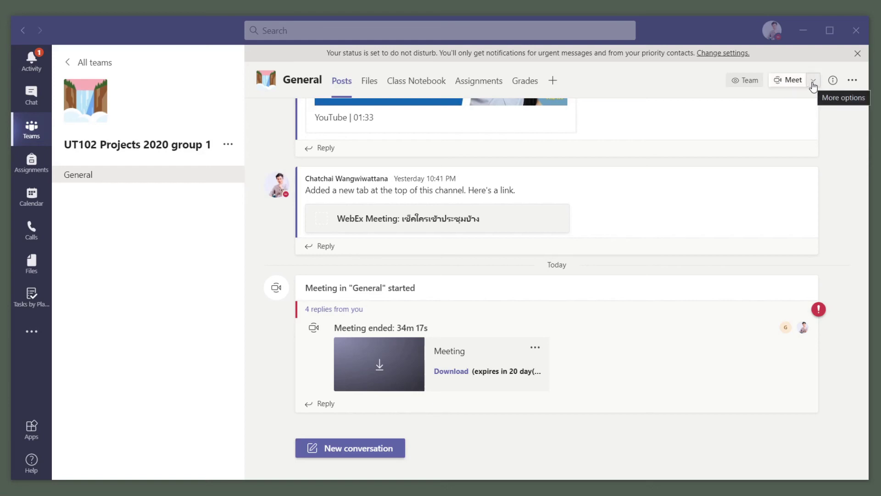
Enlarge the Teams interface by raising its zoom level beyond 120%
click(773, 31)
click(825, 200)
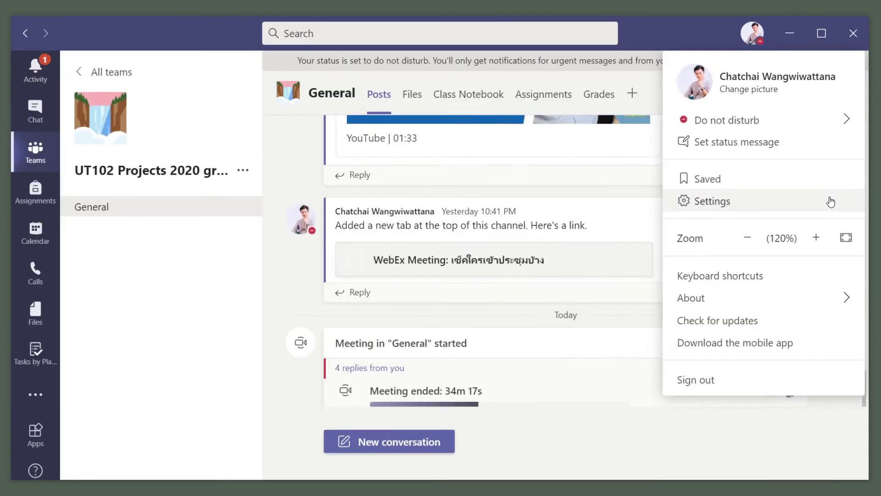
click(752, 33)
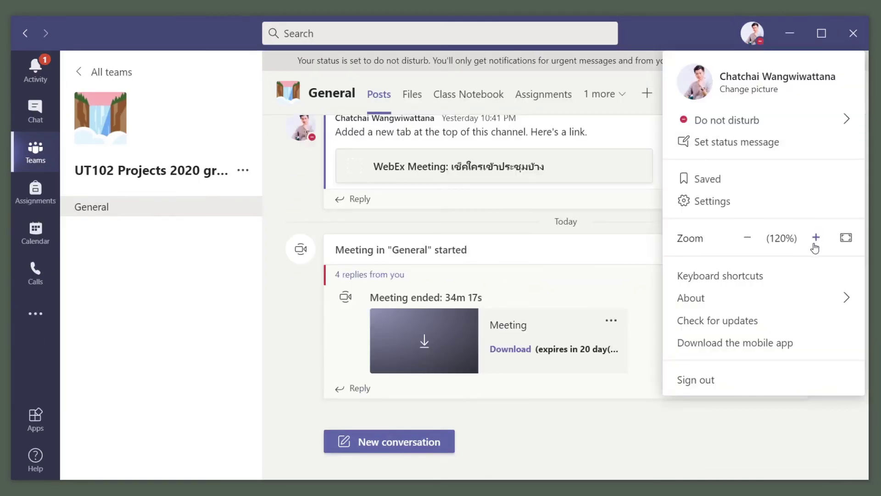
click(814, 236)
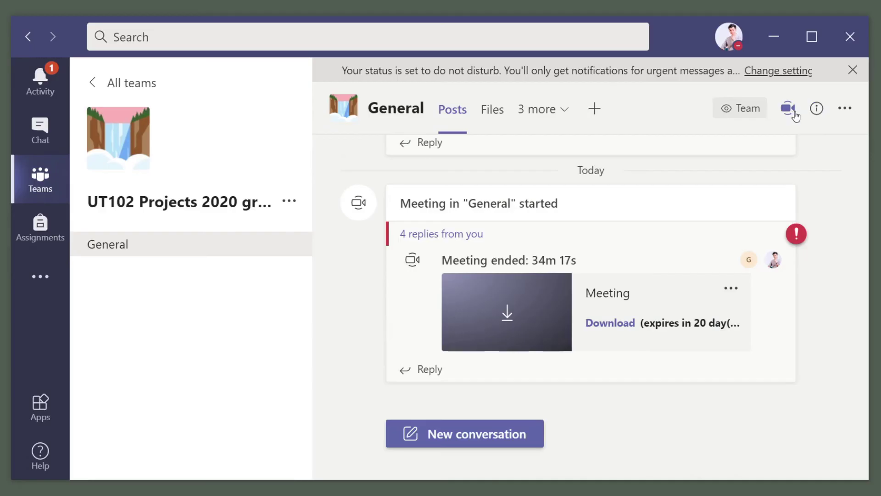
Dismiss the do-not-disturb notice and start scheduling a new meeting for the General channel
click(853, 70)
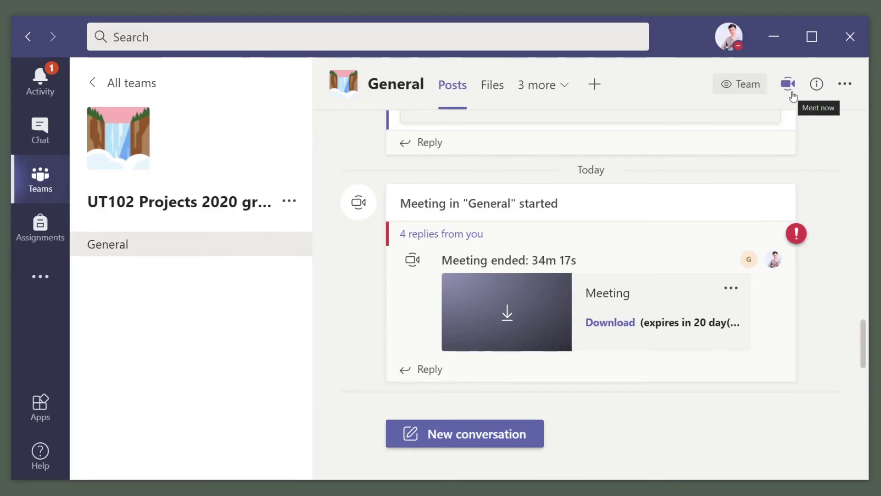
click(789, 93)
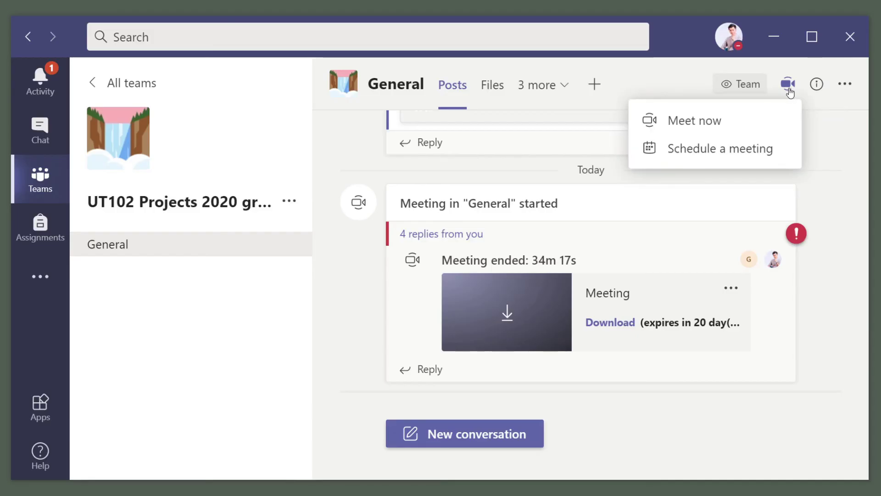
click(782, 159)
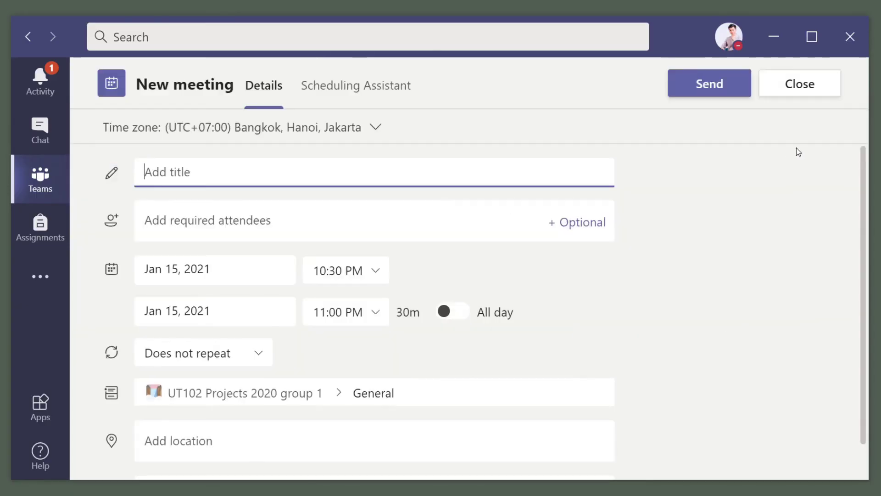
scroll(288, 361, down, 3)
scroll(287, 349, up, 3)
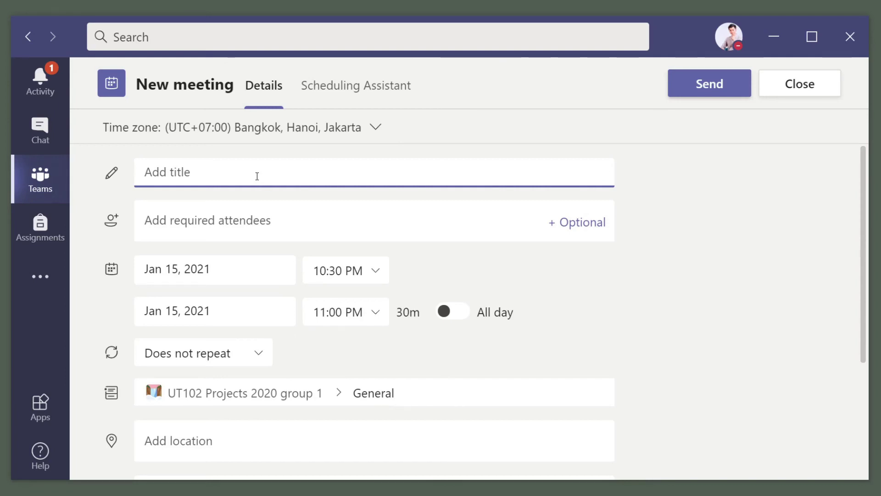
Title the new meeting "ห้องเรียนวิชา UT102 2021"
text(r)
key(BackSpace)
text(ห้องเรียนวิชา )
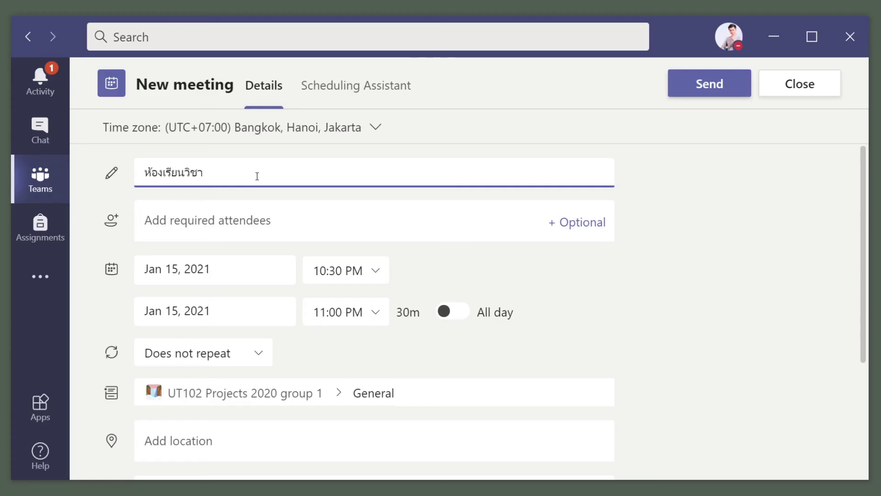
text(UT102)
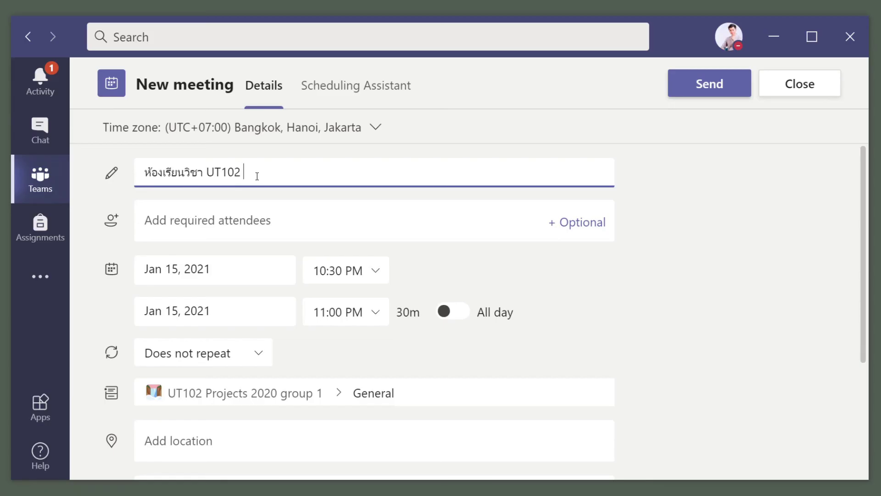
text( 2021)
Set the meeting to start at 9:00 AM and end at 12:00 PM on the same day
click(230, 269)
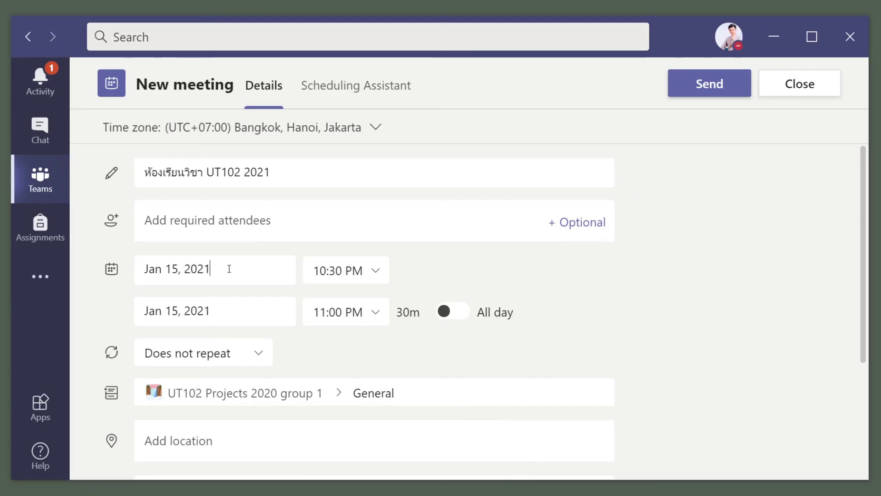
click(361, 275)
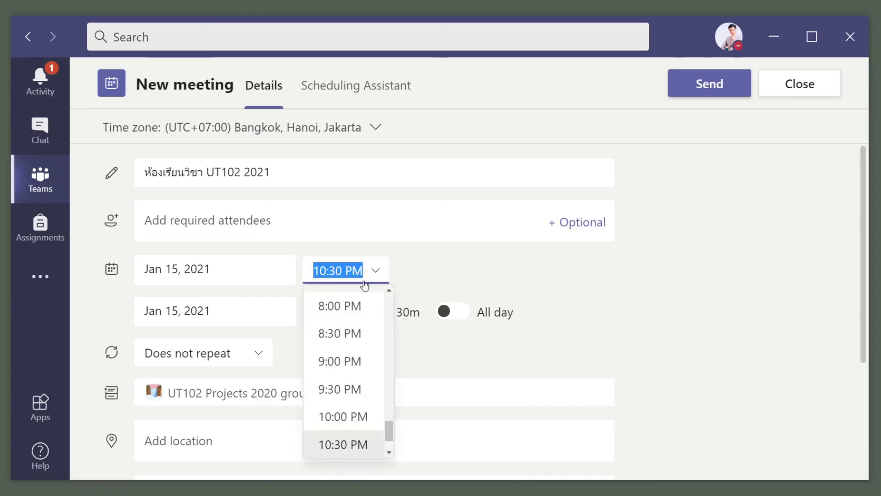
scroll(358, 418, up, 10)
click(358, 419)
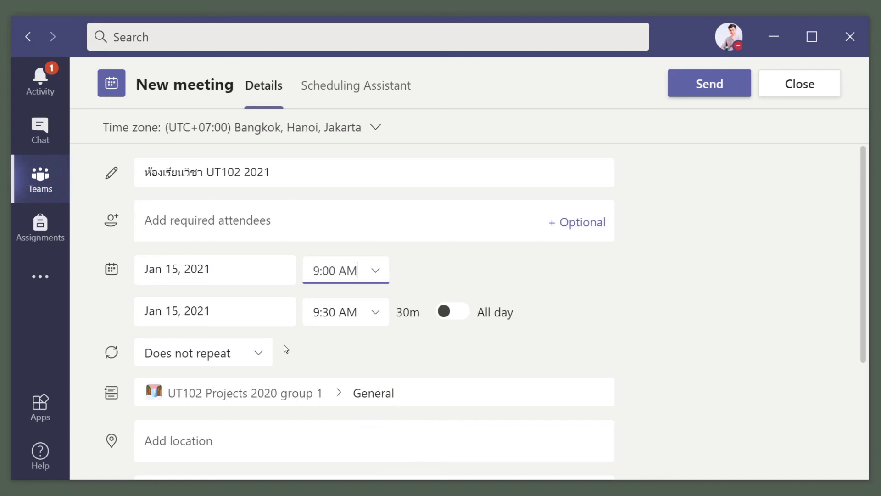
click(349, 312)
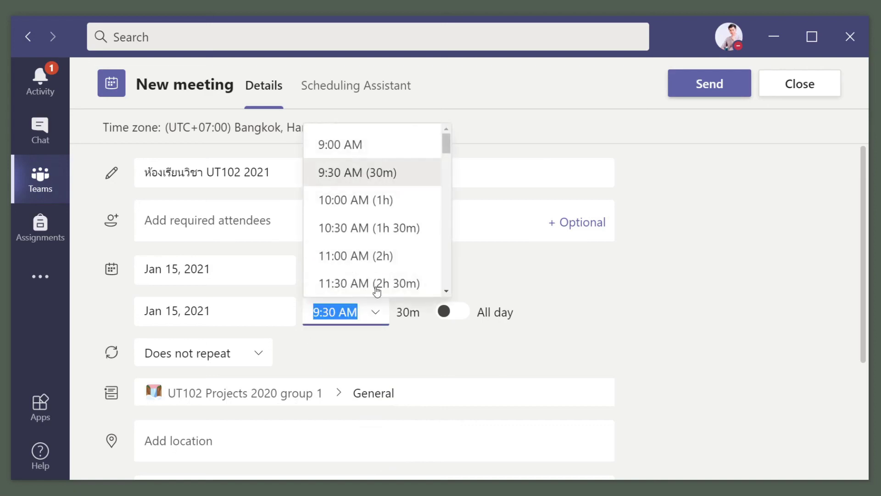
scroll(379, 260, down, 2)
click(375, 252)
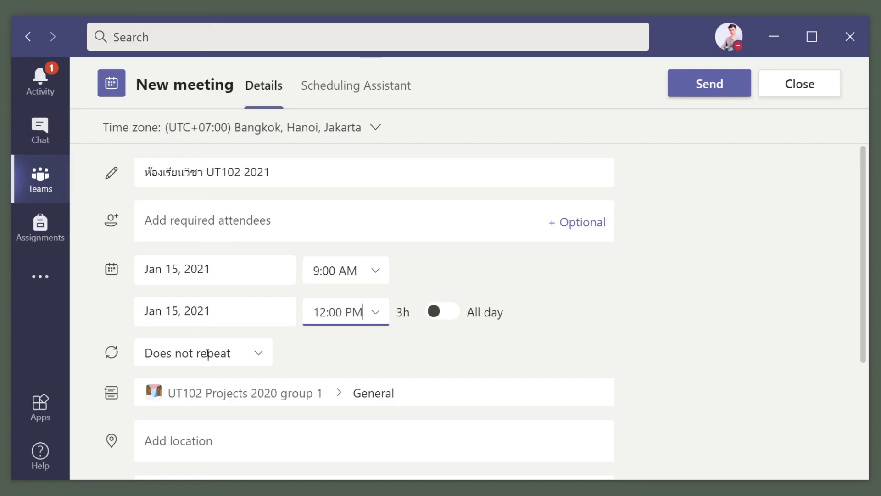
Save a custom recurrence that repeats the meeting every 16 weeks on Friday
click(258, 359)
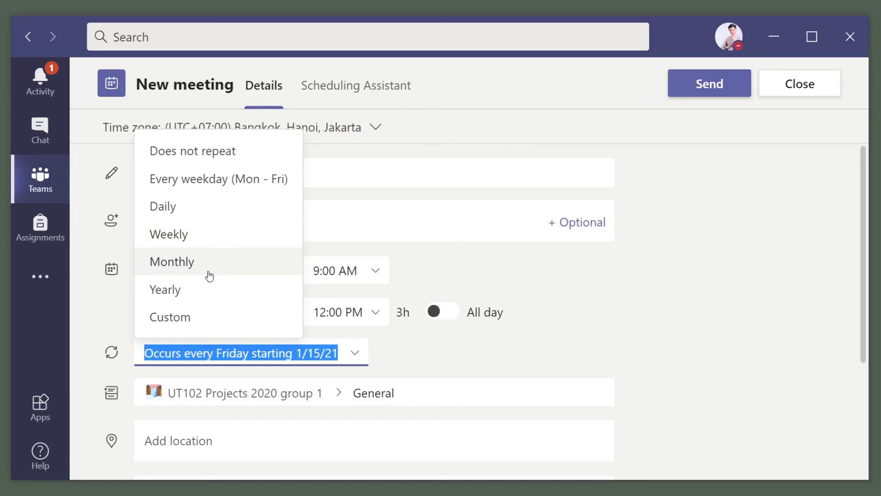
click(201, 319)
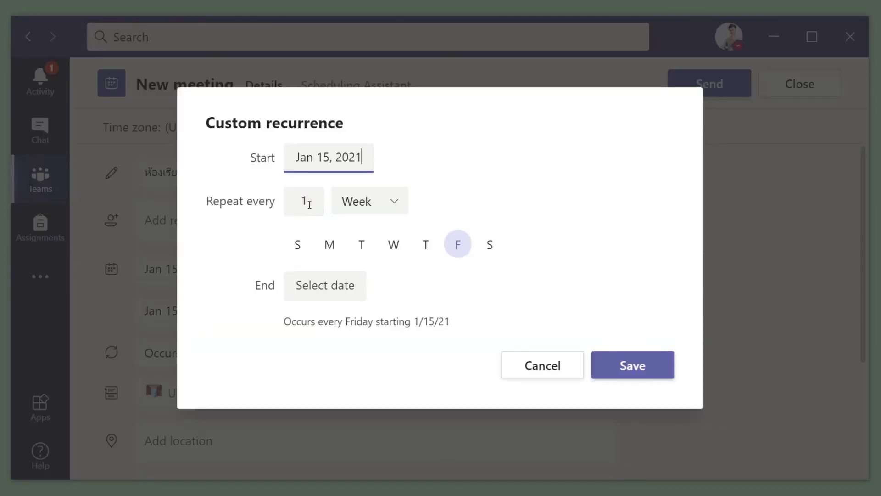
drag(299, 201, 312, 202)
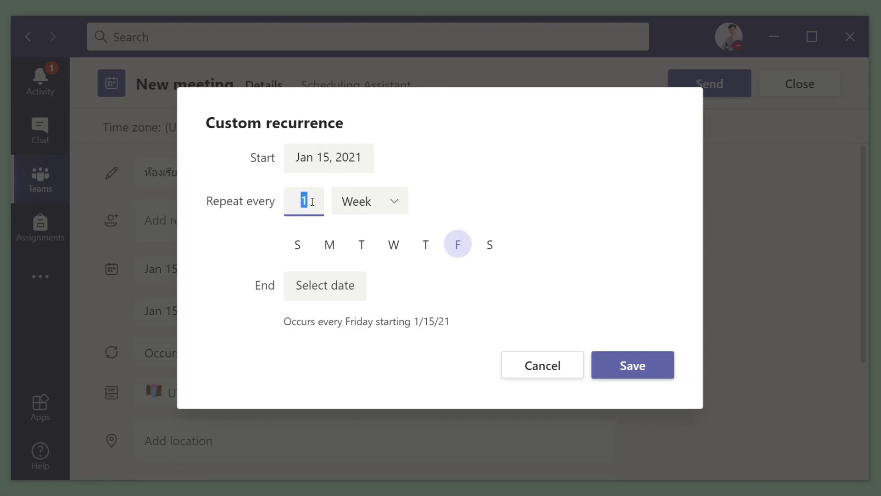
text(16)
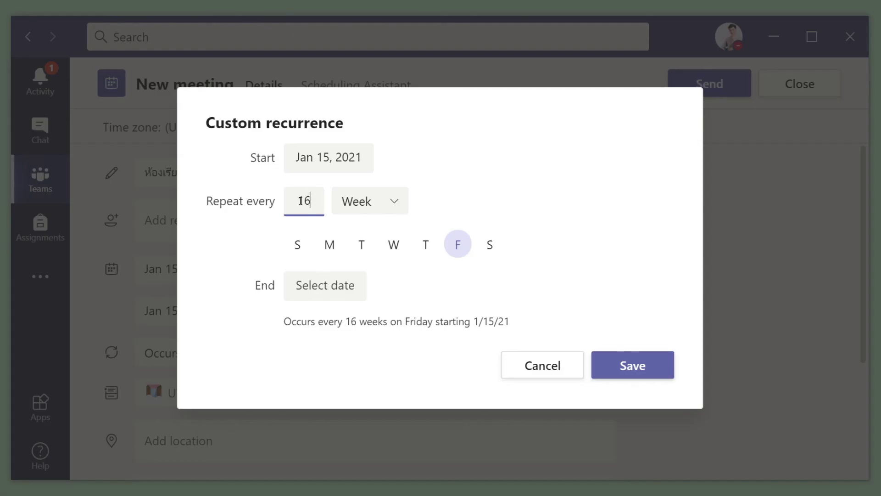
click(646, 364)
Review the remaining meeting details and send the recurring meeting to the General channel
scroll(426, 326, down, 3)
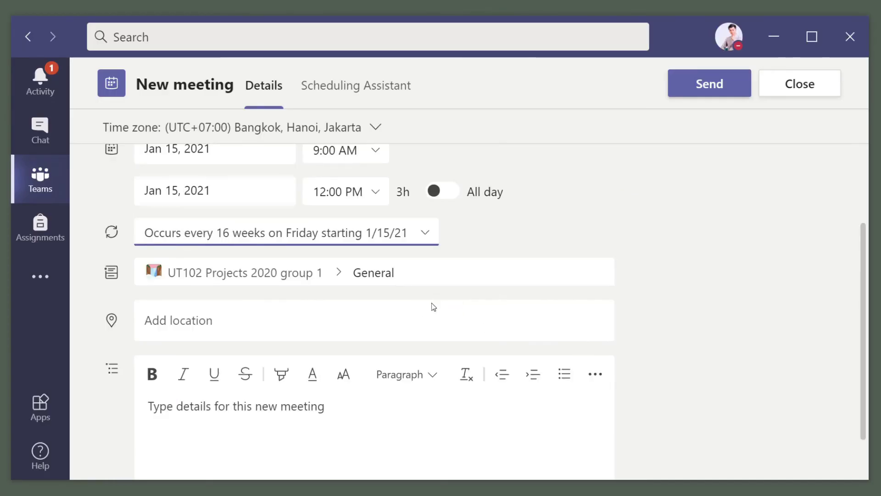
scroll(415, 340, down, 2)
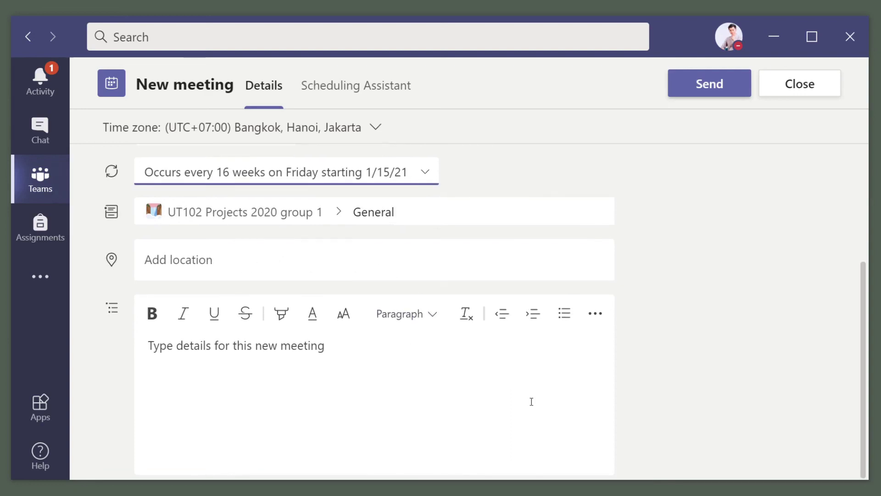
scroll(531, 399, up, 4)
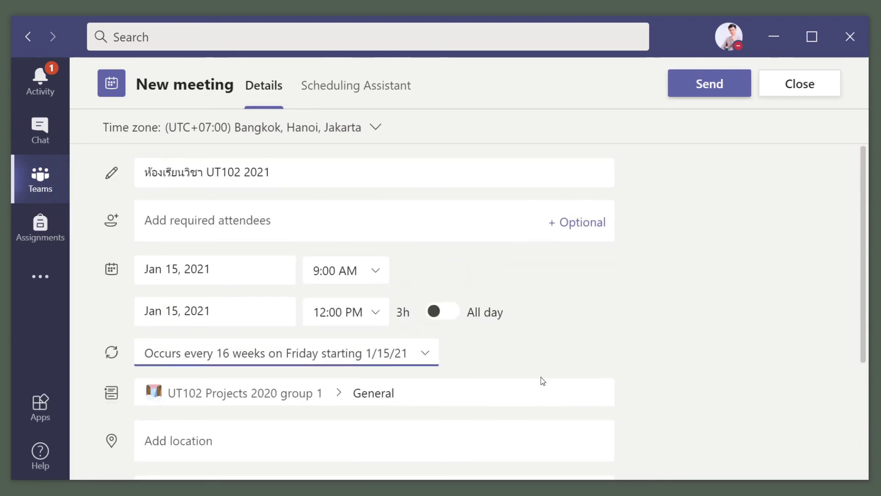
click(722, 86)
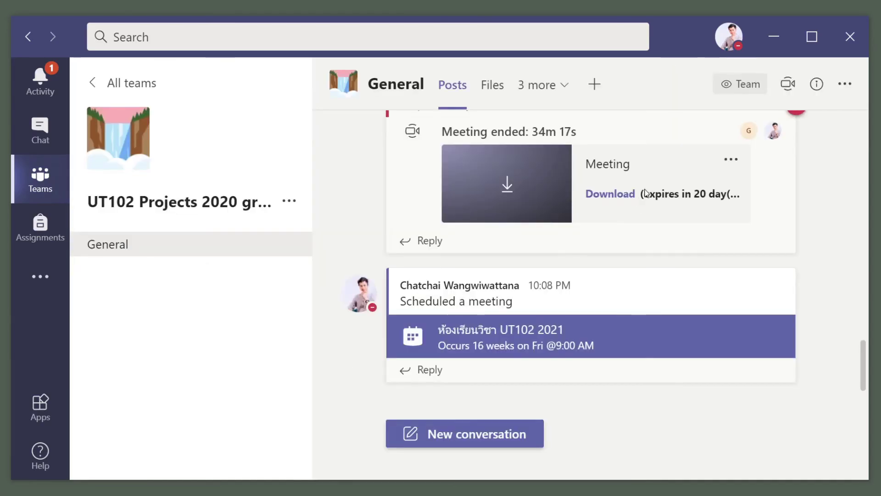